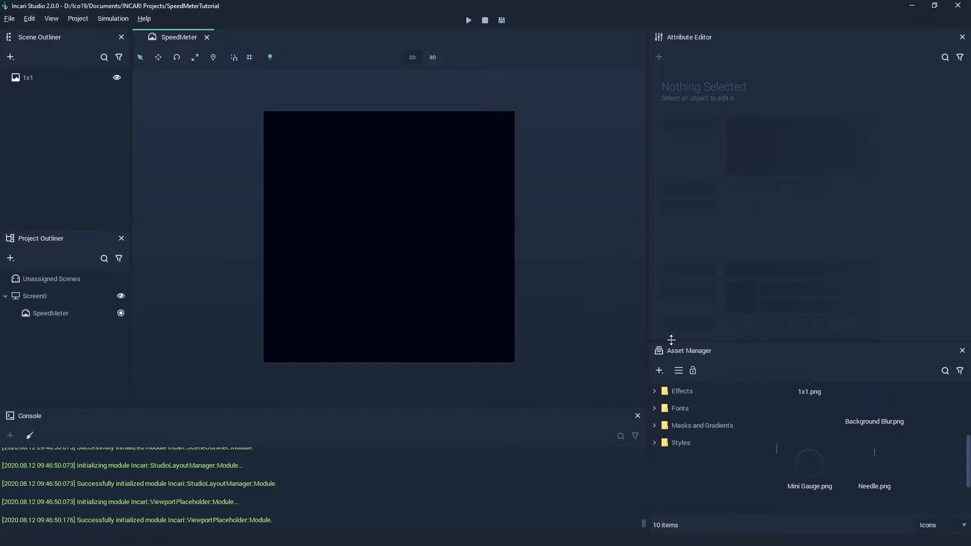
left_click(811, 393)
left_click(882, 409, "ctrl")
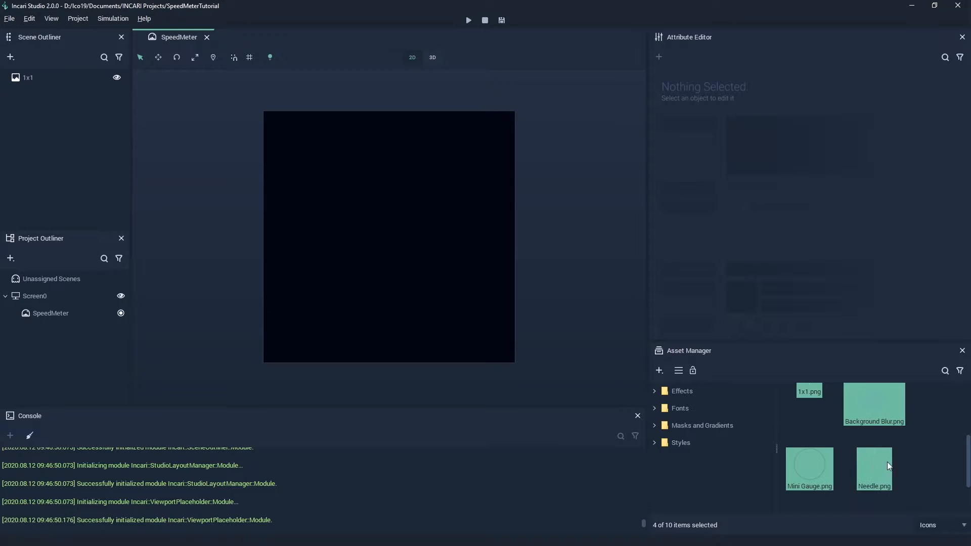
left_click(928, 448)
Place the Background Blur, Mini Gauge, Needle, Speed Back Graphics and Speed Scale images together into the SpeedMeter scene
left_click(879, 404)
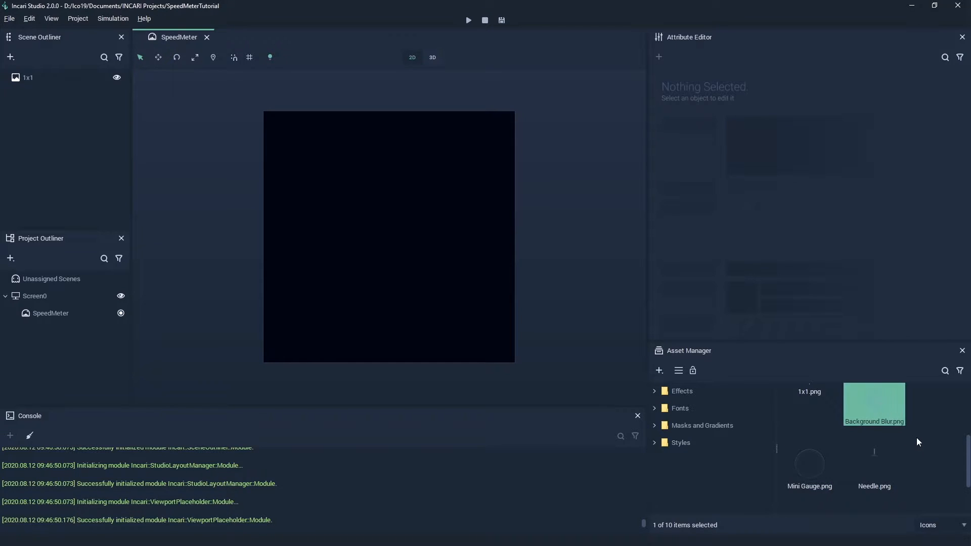
scroll(917, 438, "down", 2)
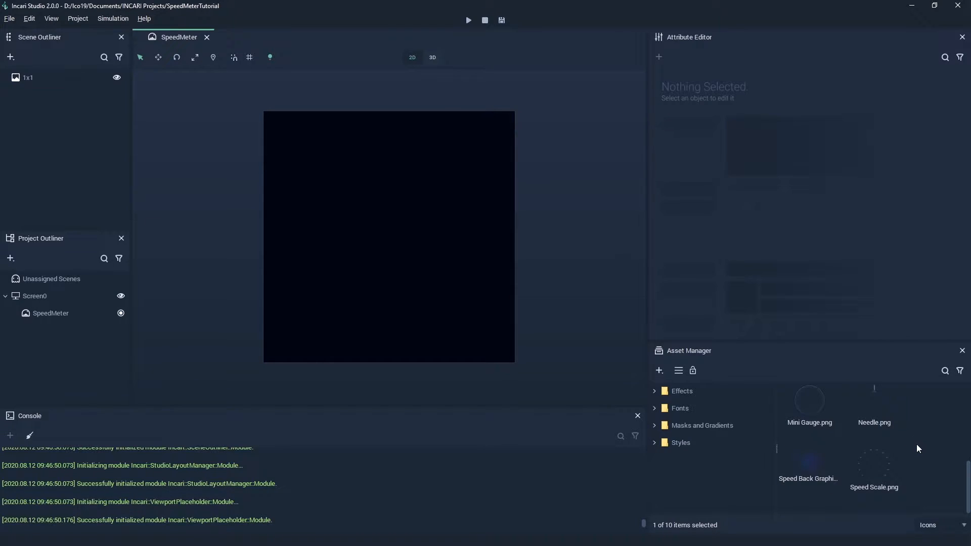
left_click(871, 471, "shift")
scroll(903, 467, "up", 3)
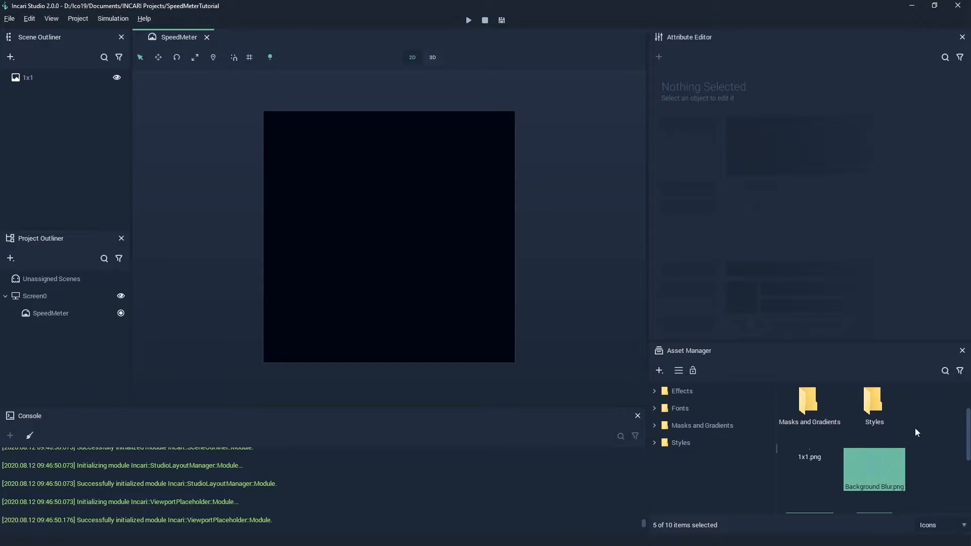
left_click_drag(894, 467, 768, 387)
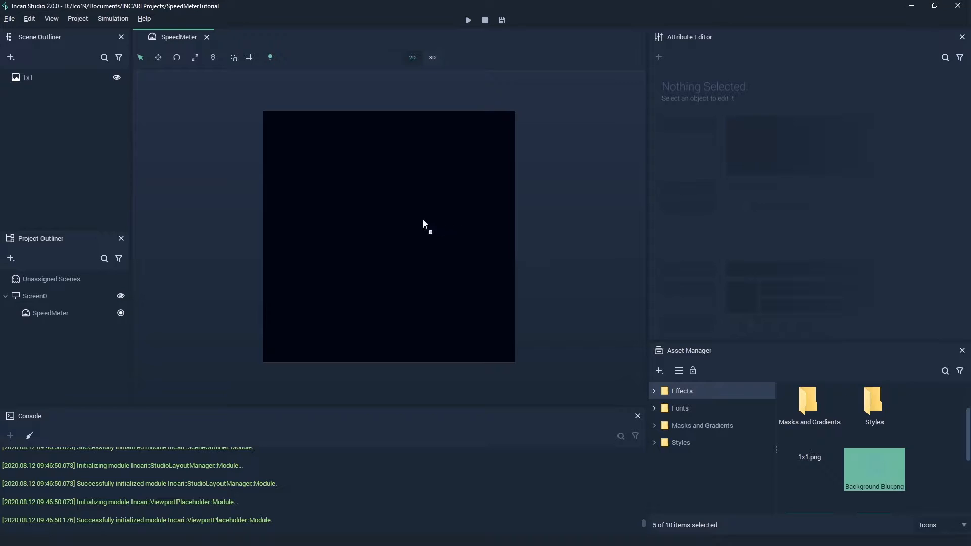
left_click_drag(419, 224, 423, 227)
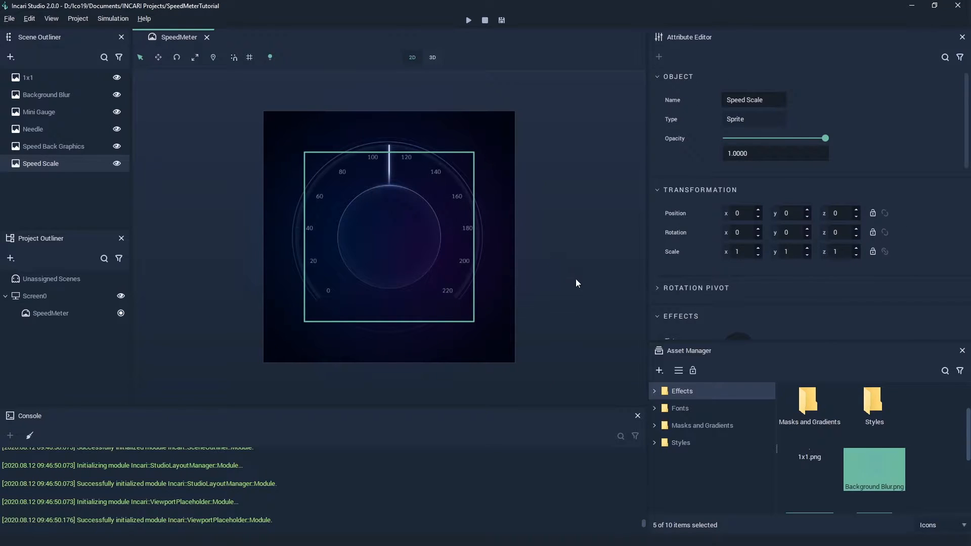
left_click(539, 229)
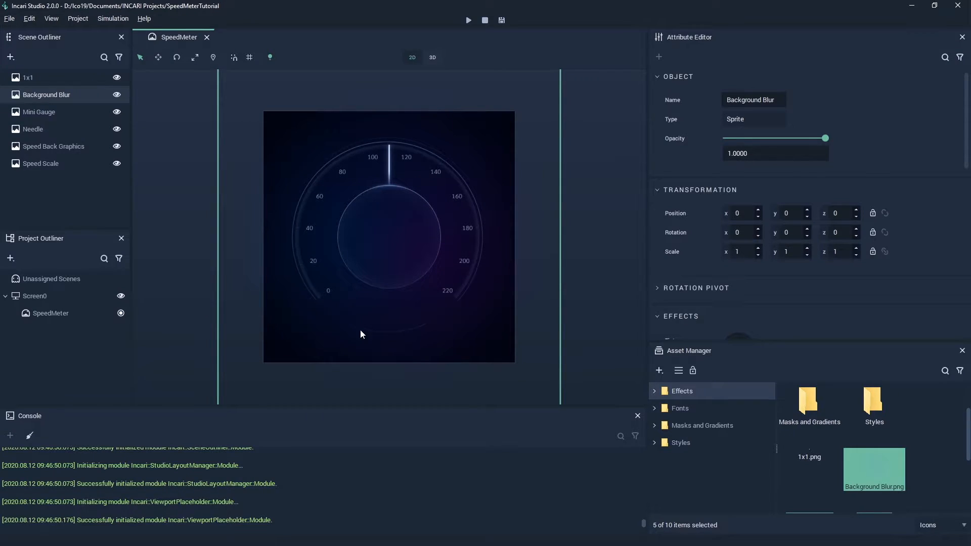
Set the sort index of the Speed Back Graphics sprite to 1
left_click(71, 95)
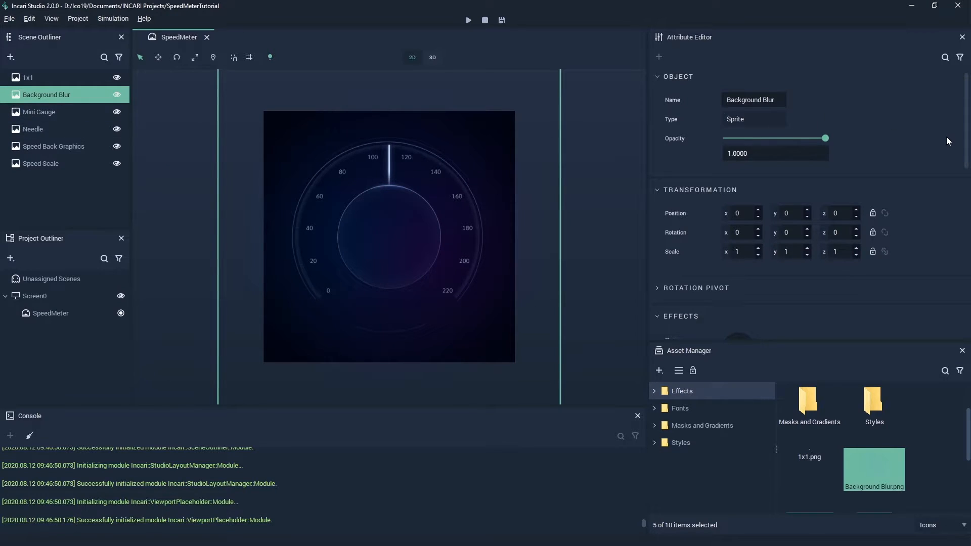
scroll(913, 208, "down", 10)
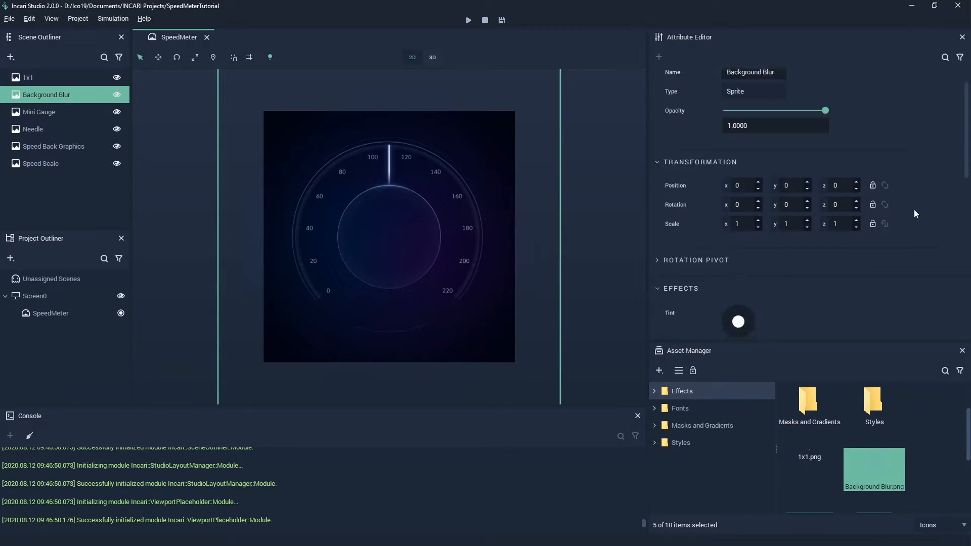
scroll(921, 210, "down", 3)
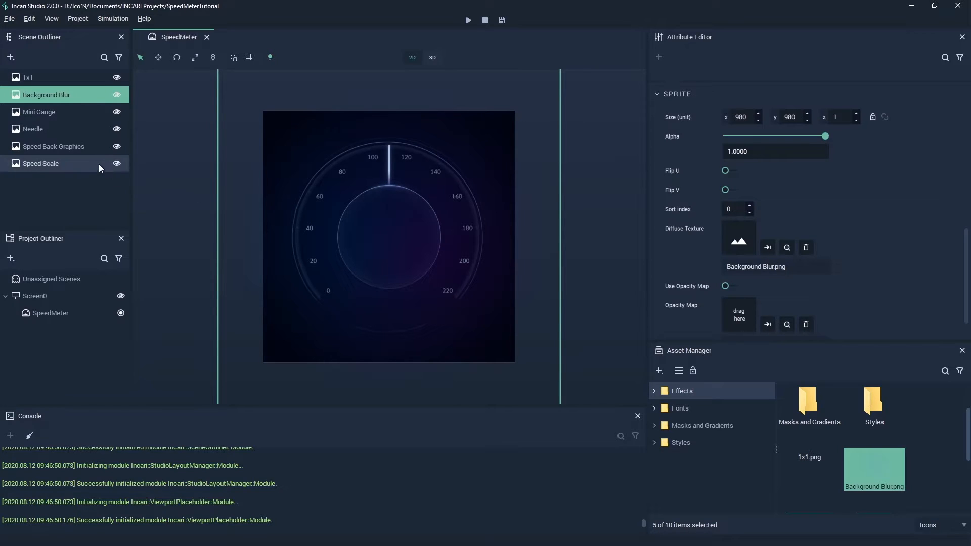
left_click(87, 150)
scroll(927, 228, "down", 2)
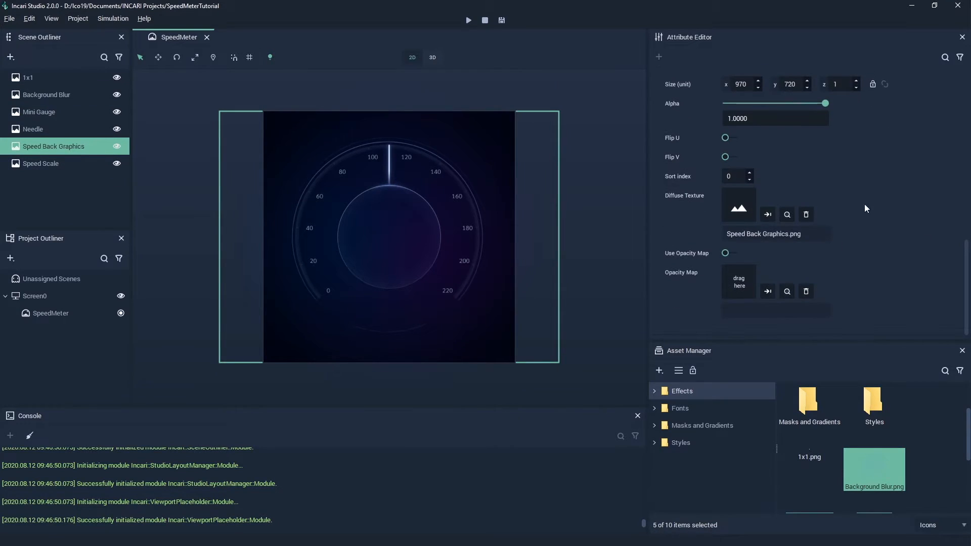
left_click(731, 178)
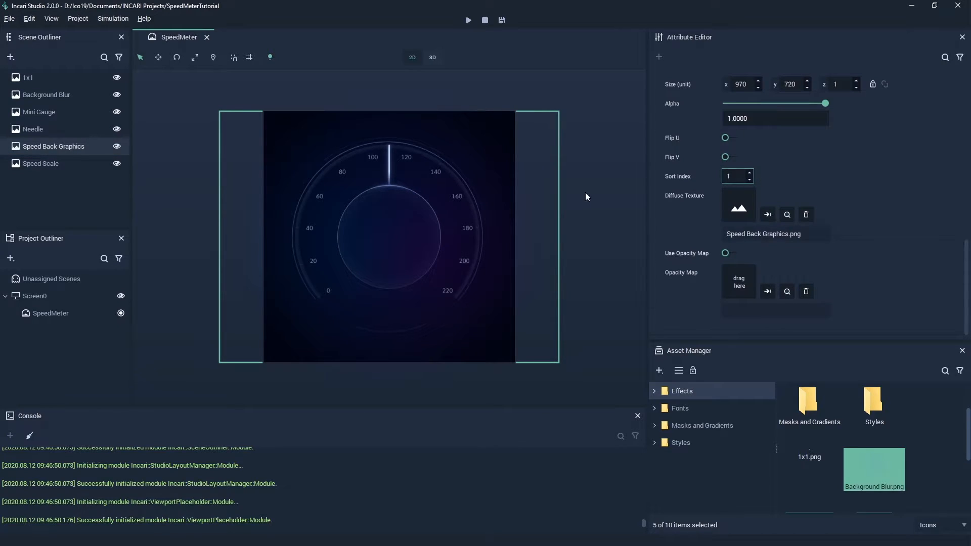
left_click(584, 192)
Set the sort index of the Speed Scale sprite to 2
left_click(47, 162)
scroll(951, 234, "down", 8)
scroll(954, 238, "down", 2)
left_click(736, 177)
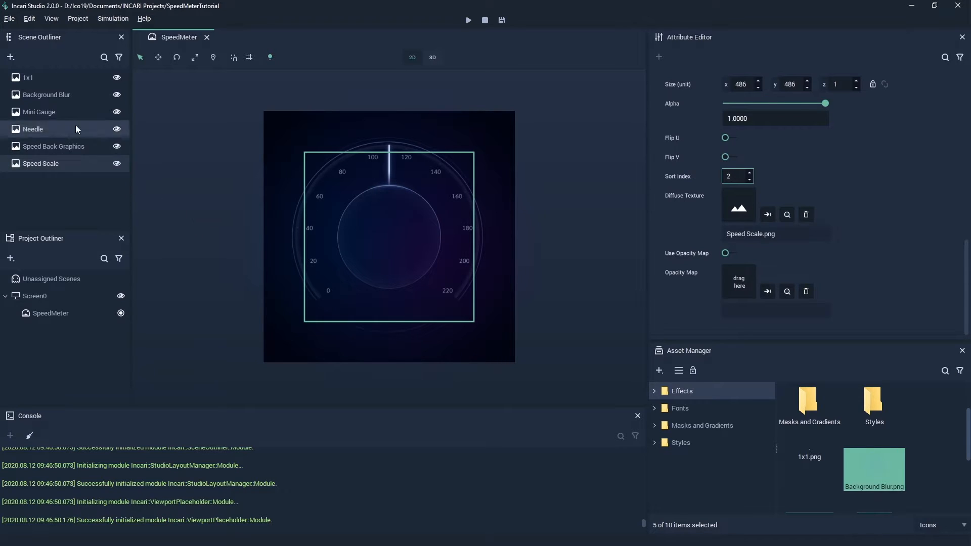
Set the sort index of the Mini Gauge sprite to 3 and of the Needle sprite to 4
left_click(65, 111)
left_click(731, 204)
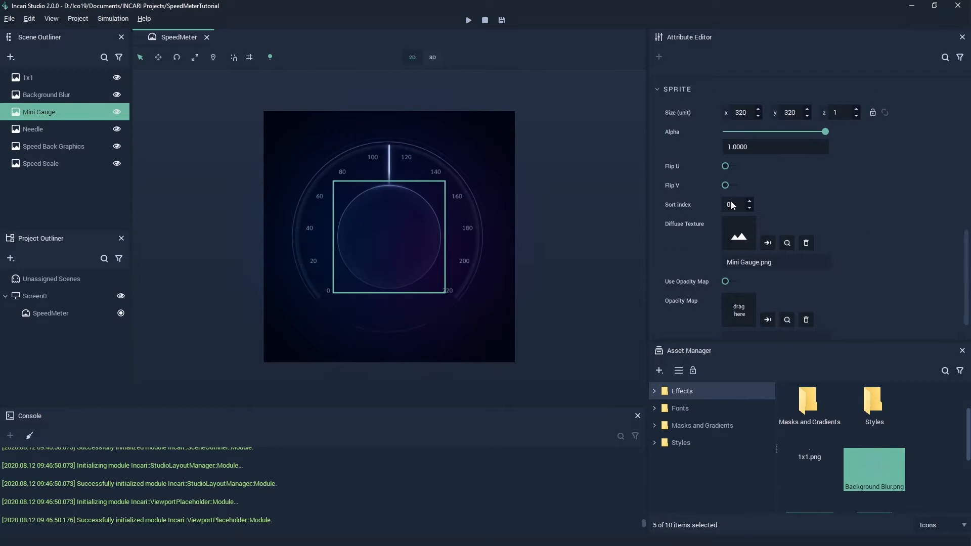
type("3")
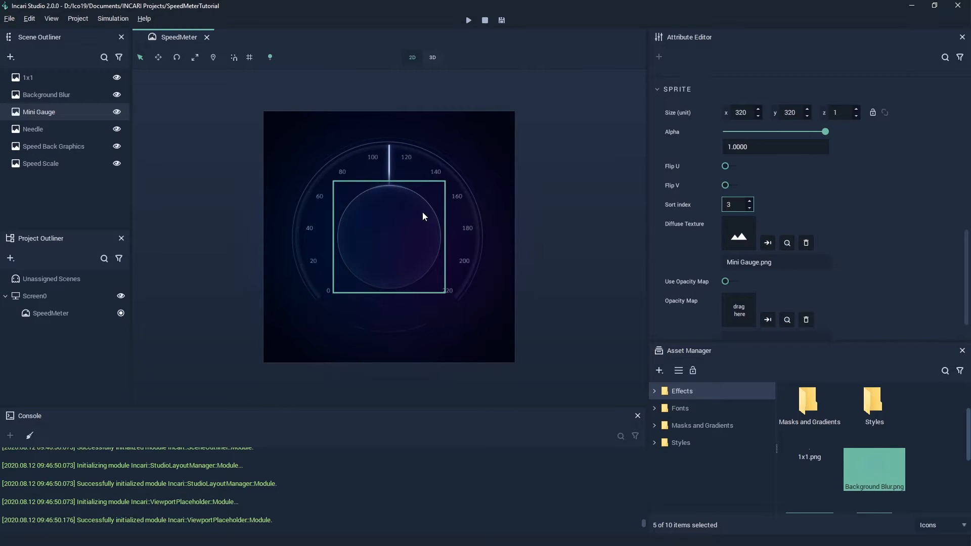
left_click(71, 129)
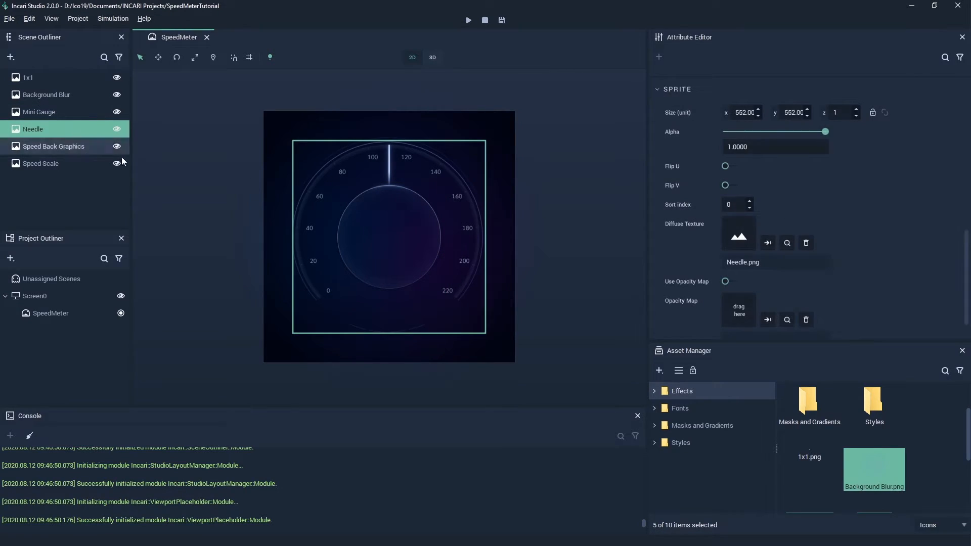
left_click(741, 205)
type("4")
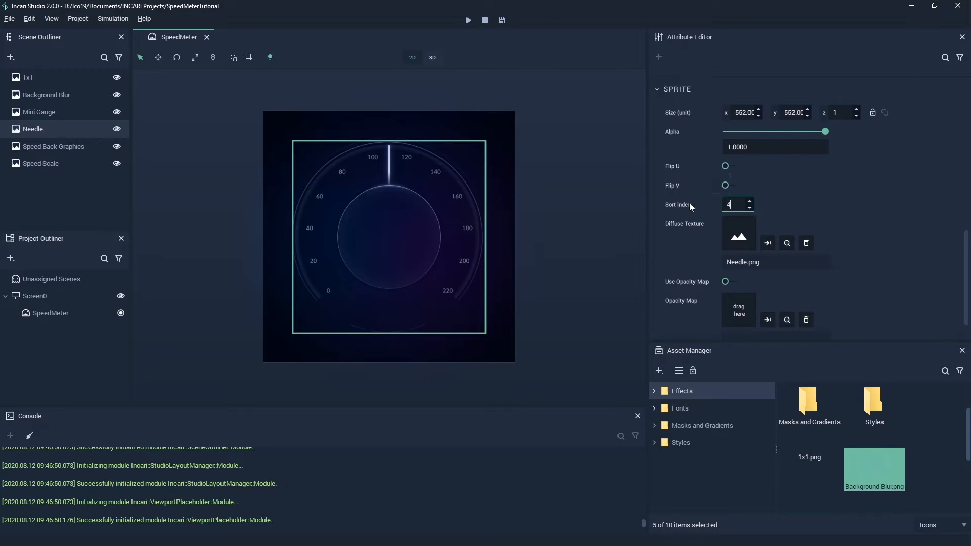
left_click(603, 205)
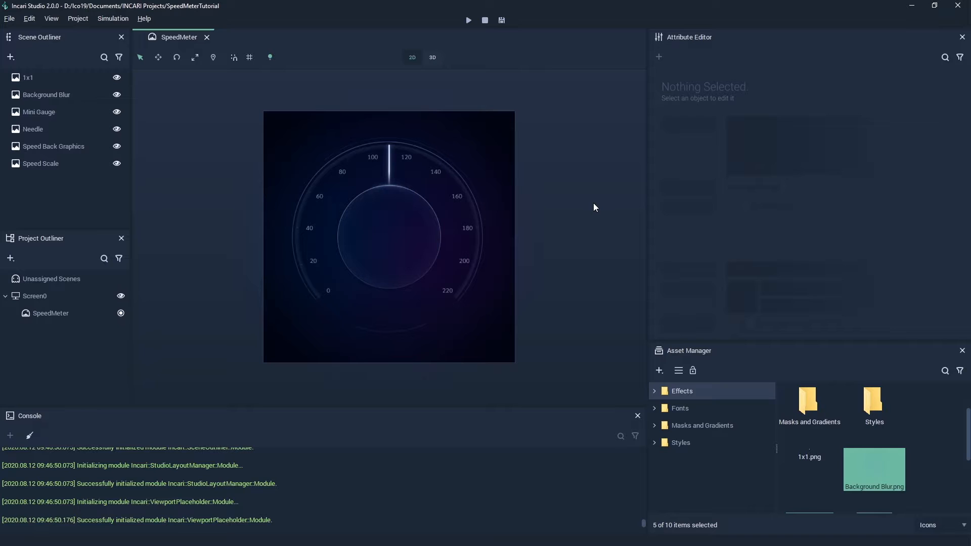
Rotate the Needle sprite to -132 about the z axis so it points at 0 on the scale
left_click(52, 125)
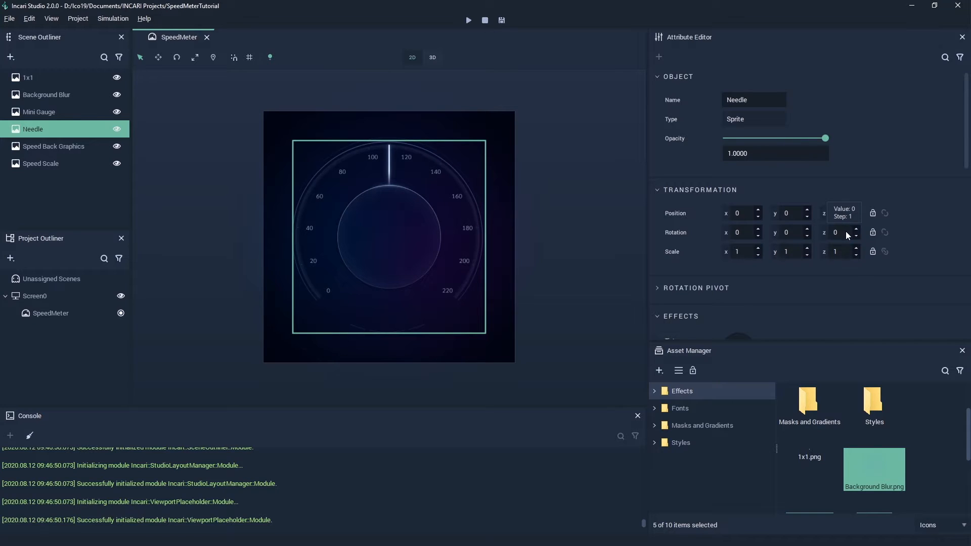
left_click(845, 231)
type("-132")
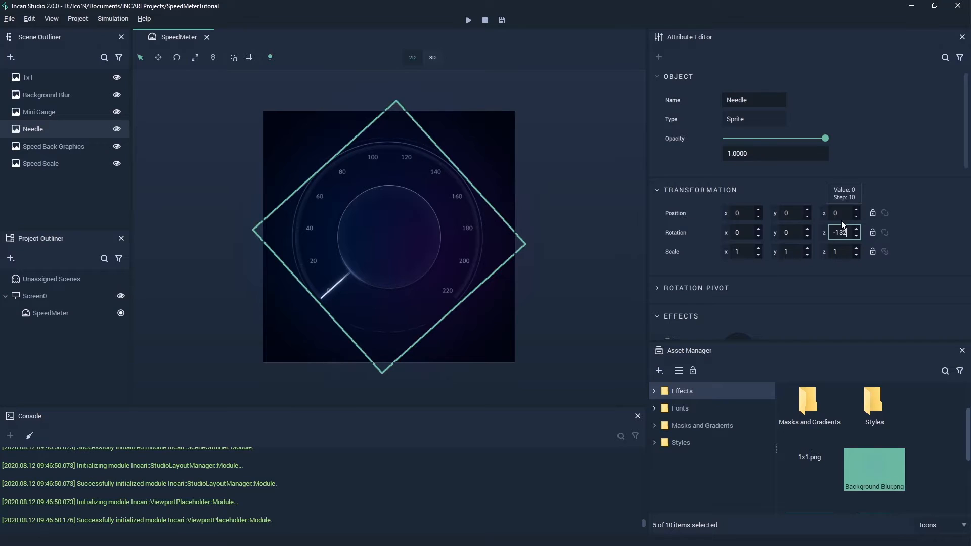
left_click(797, 231)
left_click(572, 278)
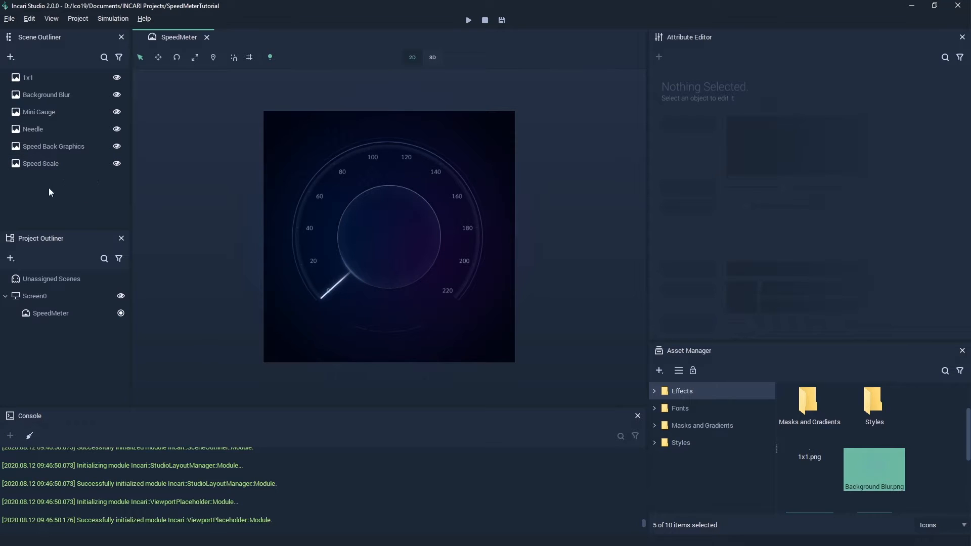
Add a text object to the scene and name it Speed Text
left_click(10, 57)
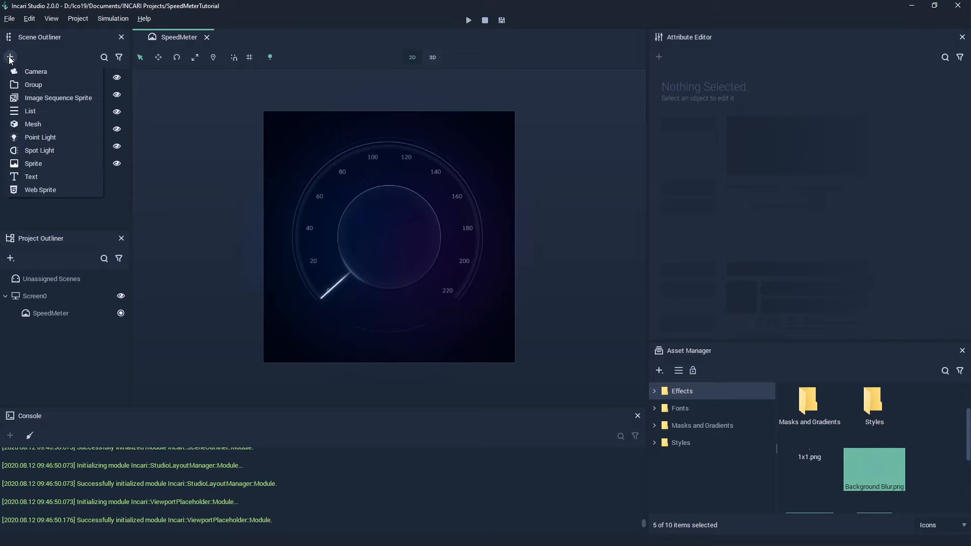
left_click(31, 176)
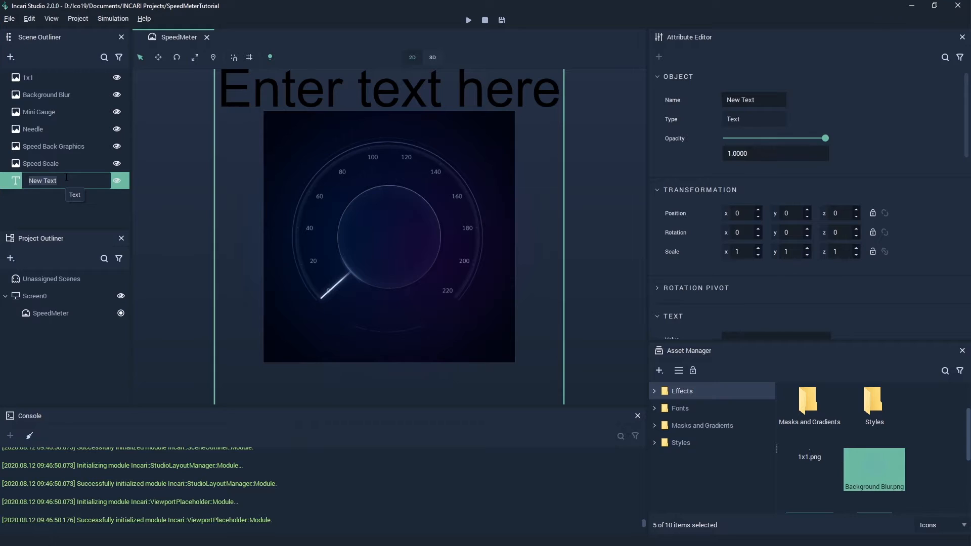
type("Speed Text")
key("Return")
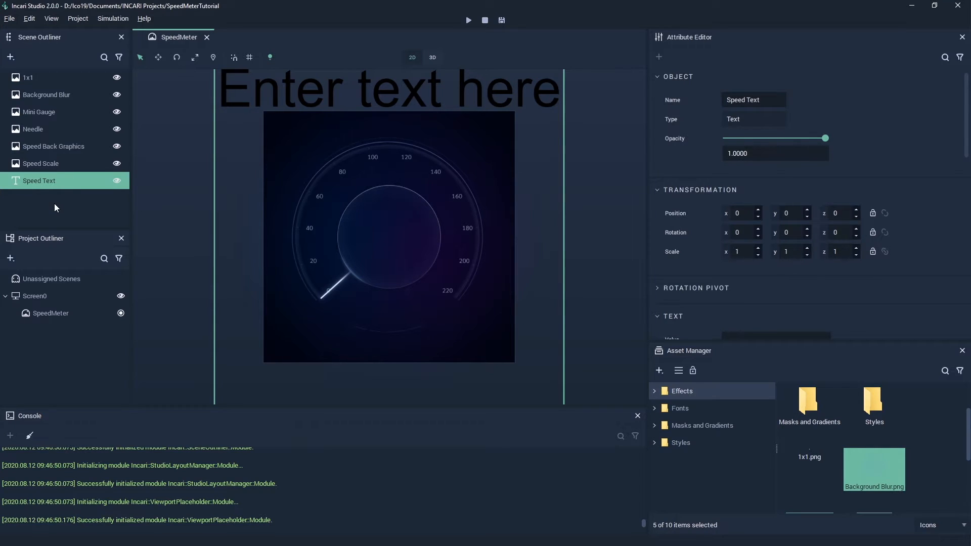
Rename the 1x1 sprite as Background Color
left_click(33, 80)
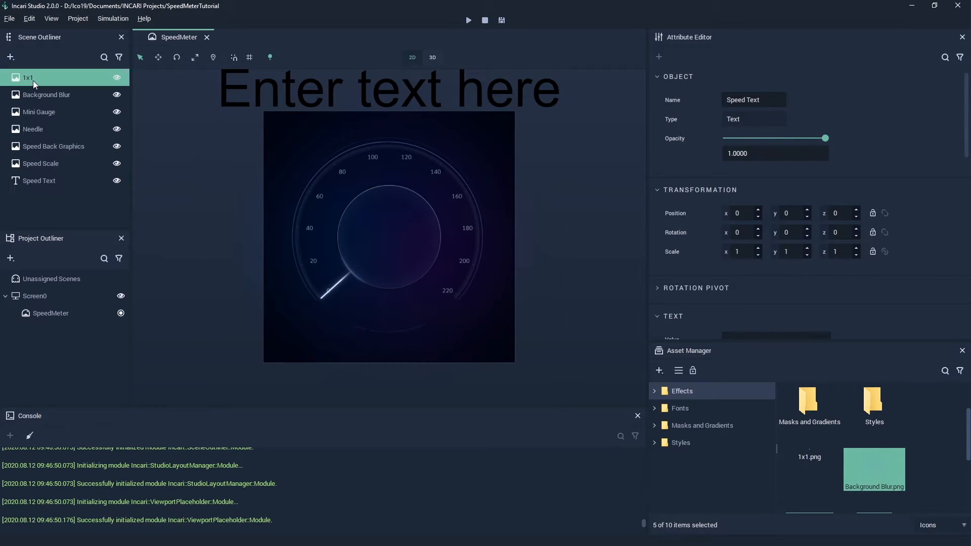
right_click(61, 81)
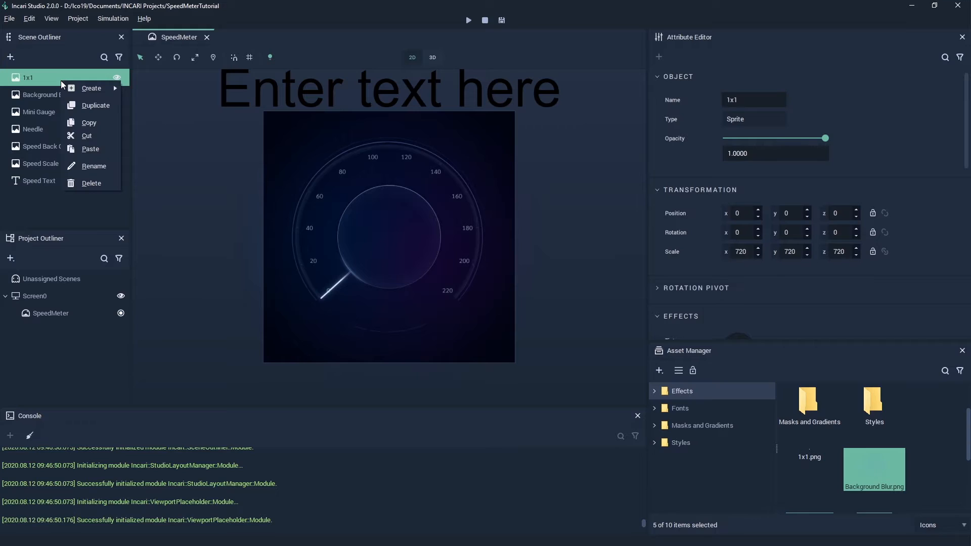
left_click(93, 166)
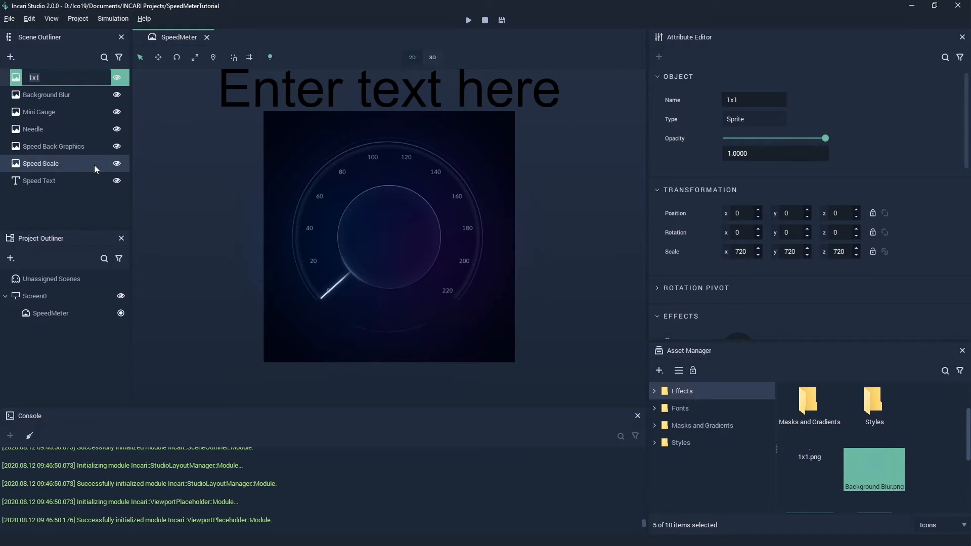
type("Background Color")
key("Return")
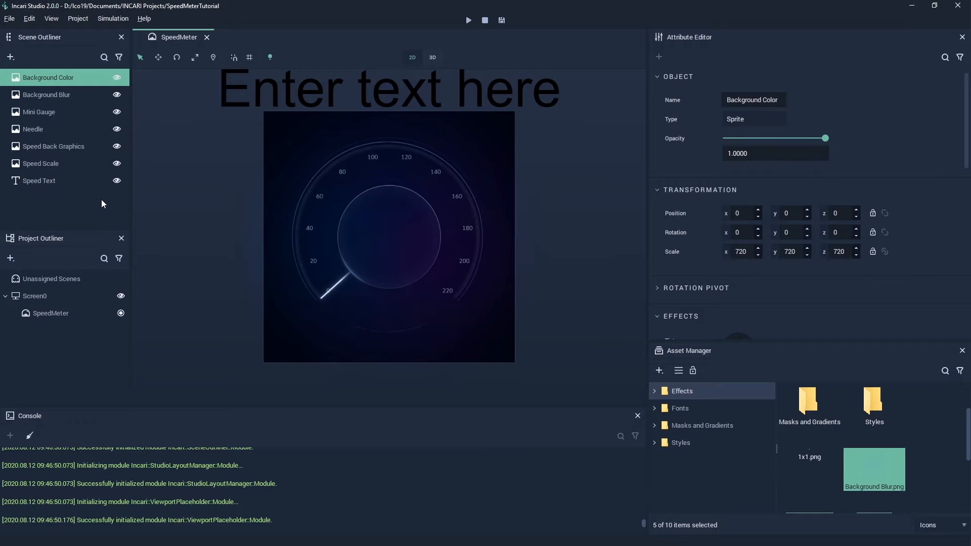
Set the sort index of the Speed Text object to 5
left_click(39, 180)
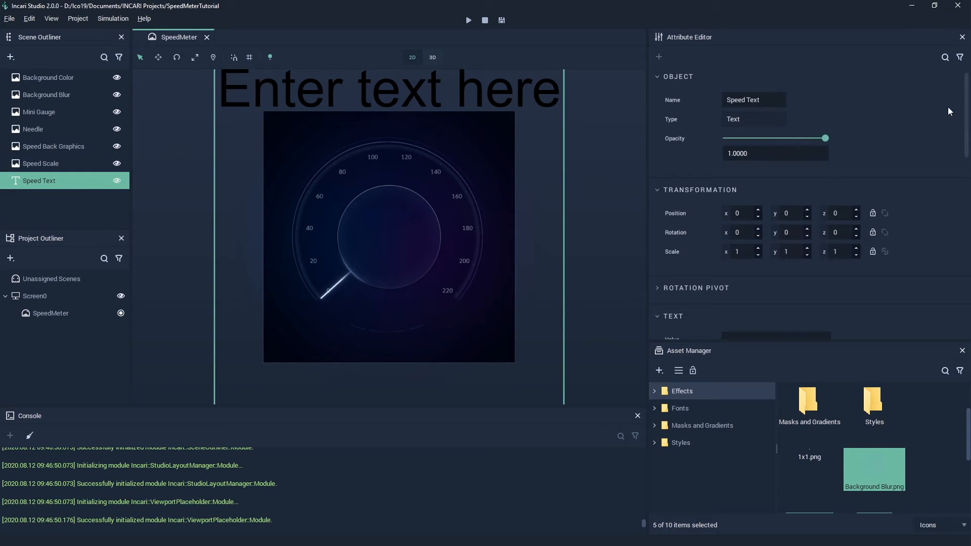
scroll(940, 142, "down", 10)
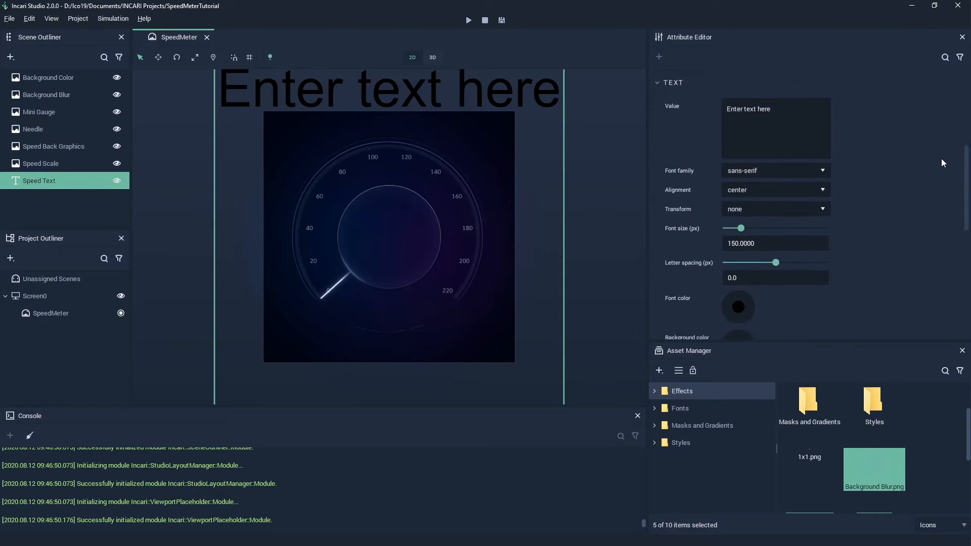
scroll(872, 256, "down", 5)
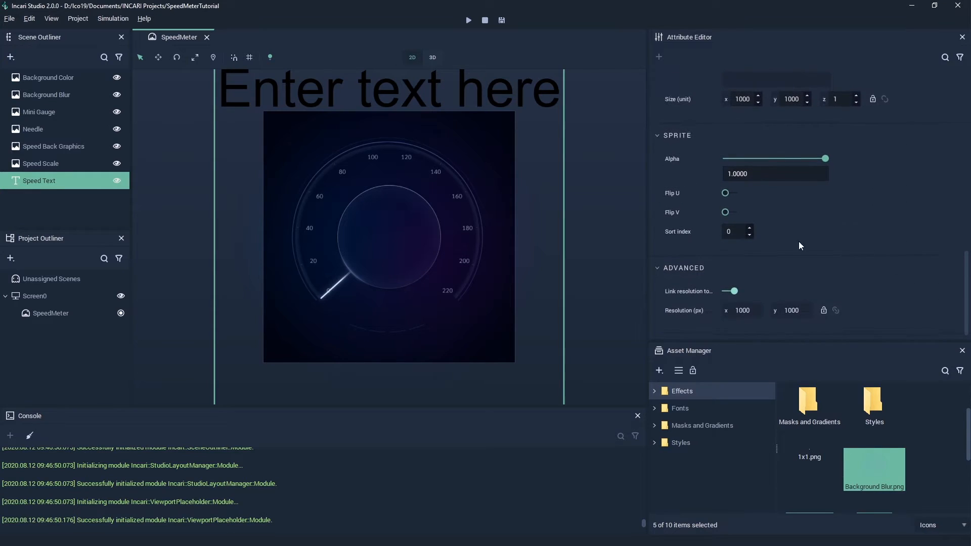
left_click(730, 232)
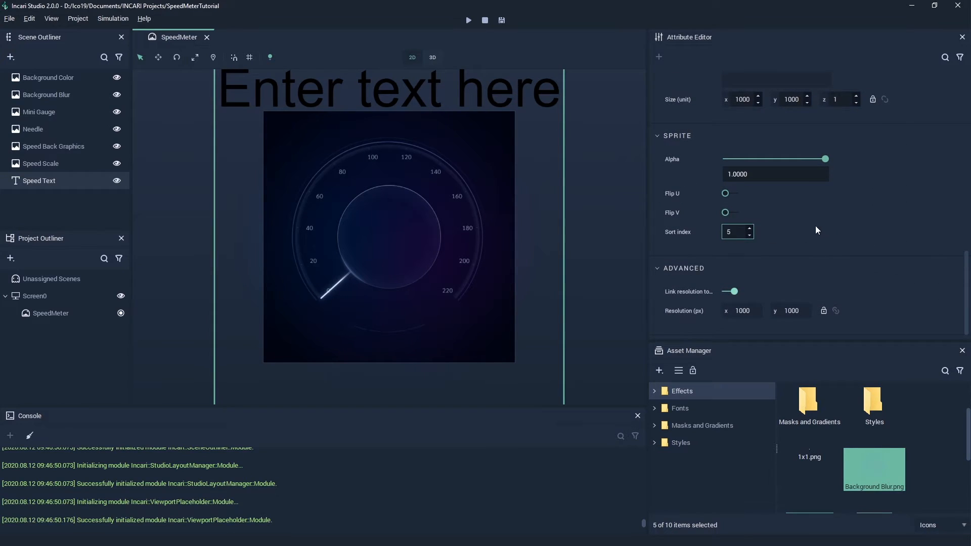
key("Return")
left_click(602, 245)
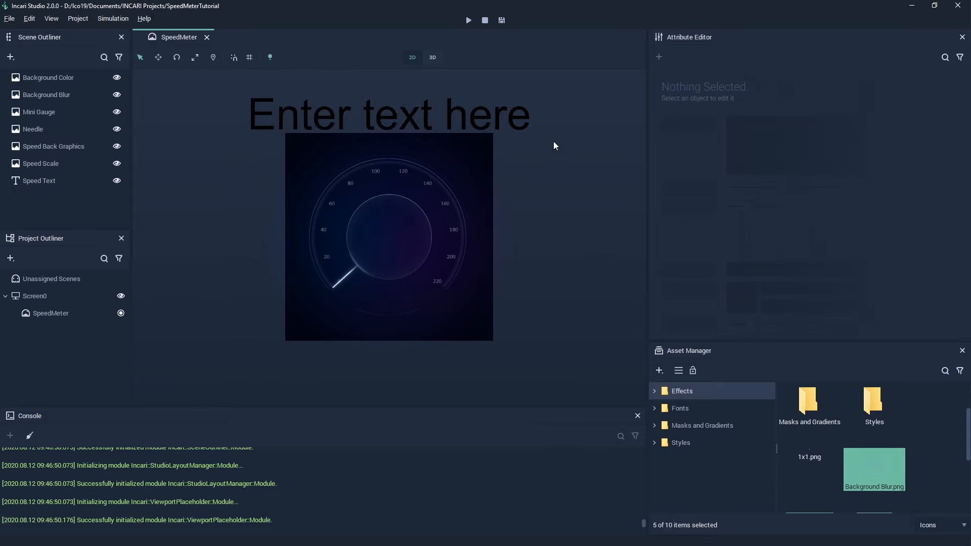
Set the font color of the Speed Text object to #D8E3F3
left_click(76, 179)
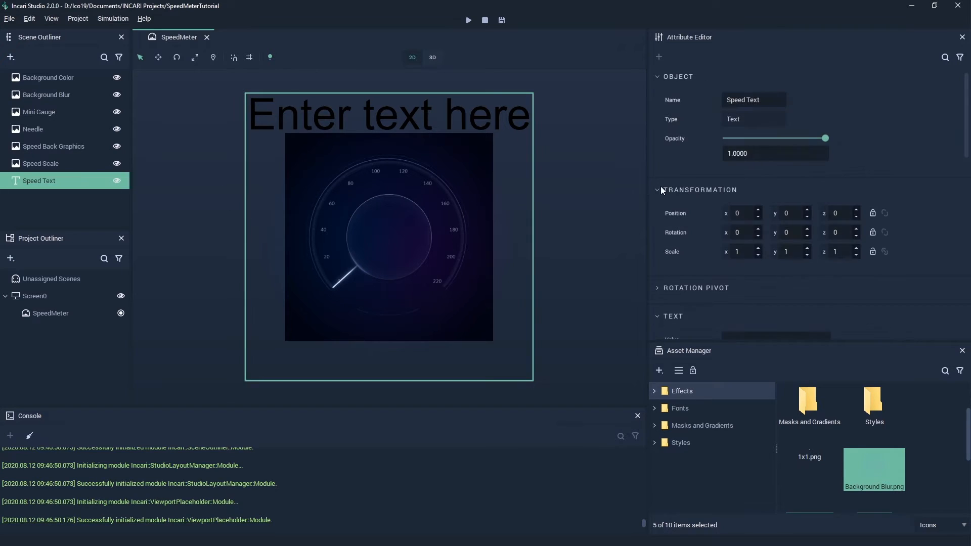
scroll(920, 195, "down", 6)
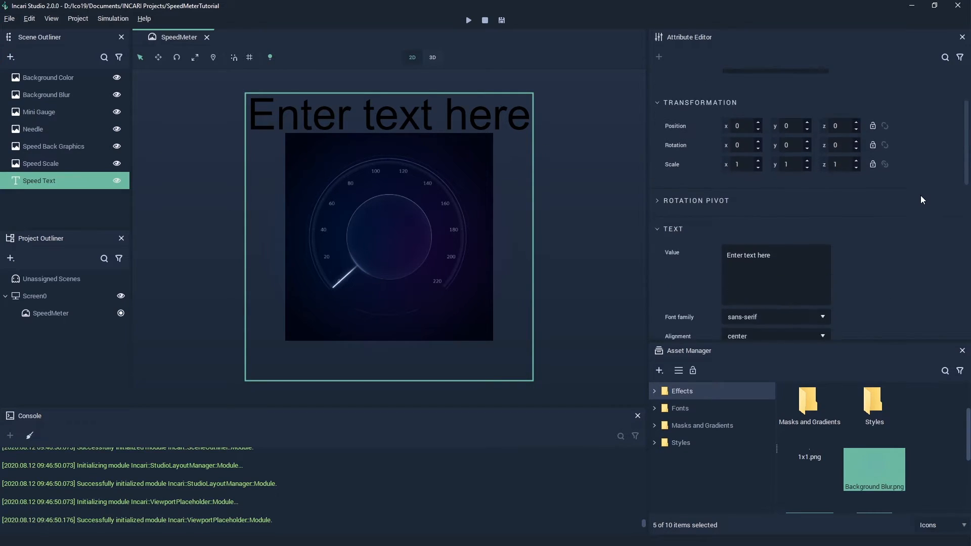
scroll(886, 256, "down", 3)
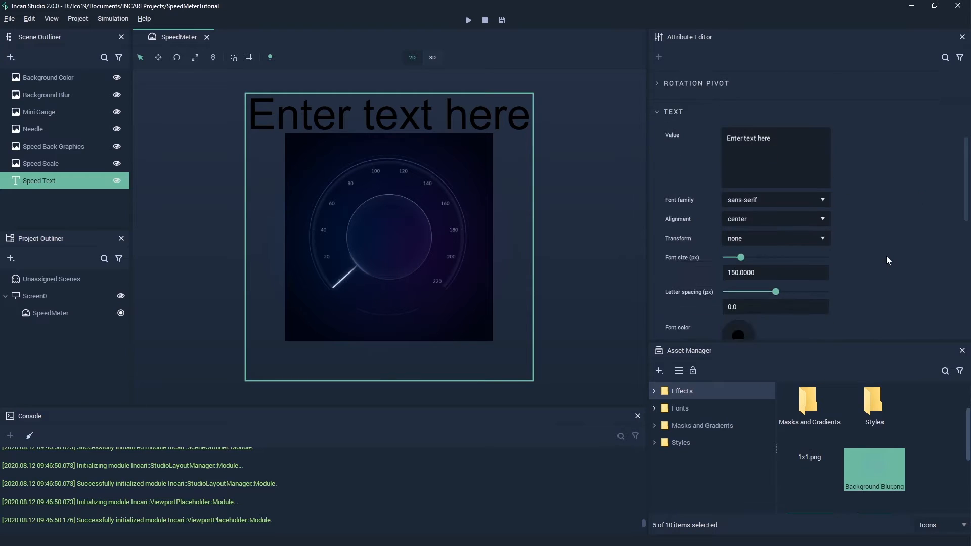
left_click(739, 304)
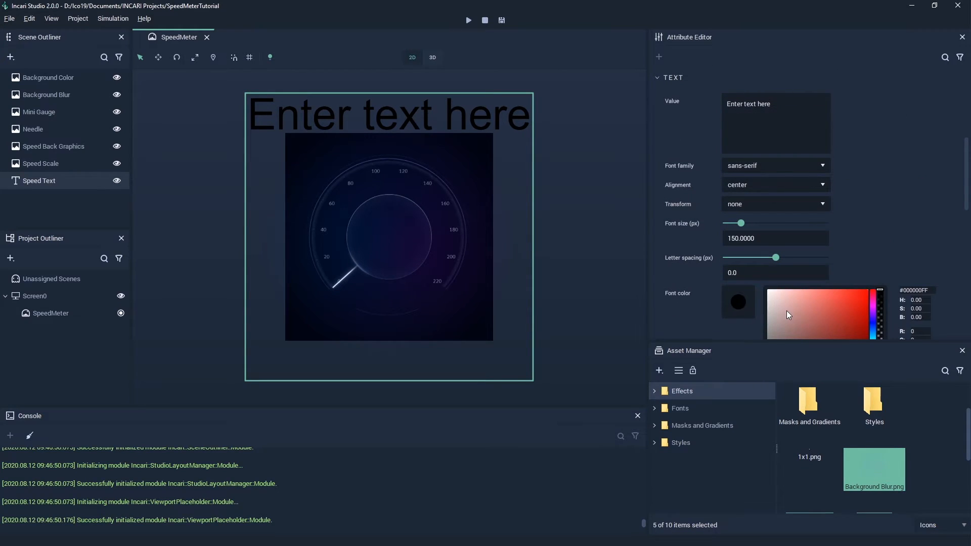
scroll(787, 310, "down", 2)
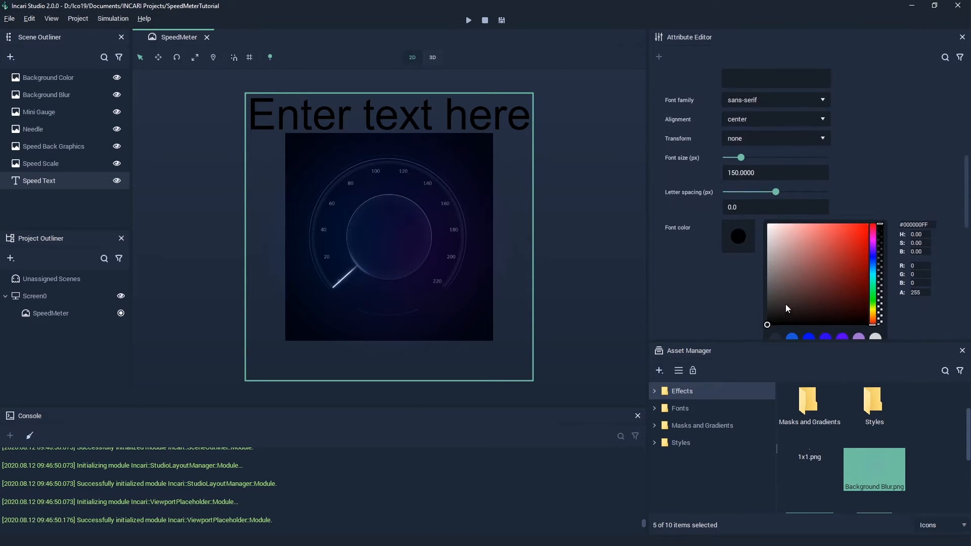
left_click(918, 224)
type("d8e3f3")
key("Return")
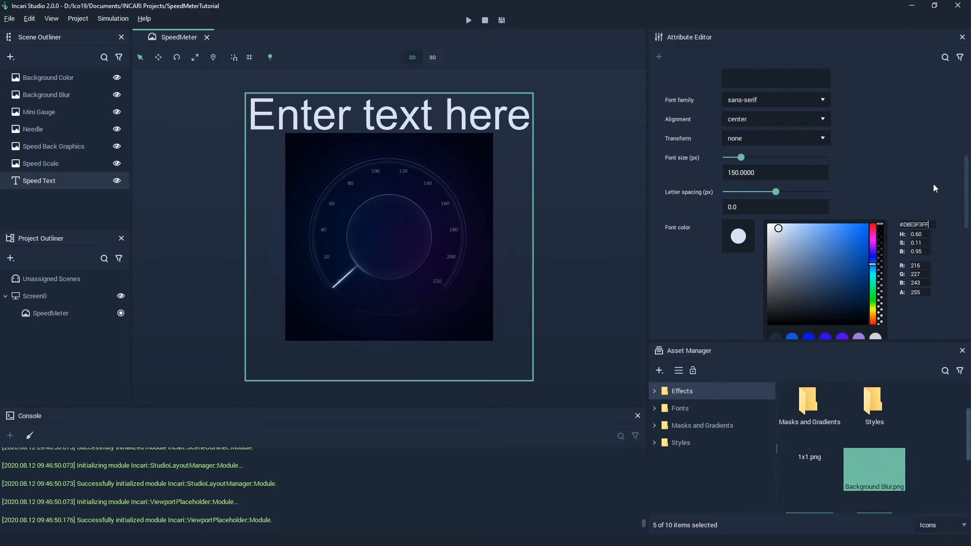
left_click(735, 242)
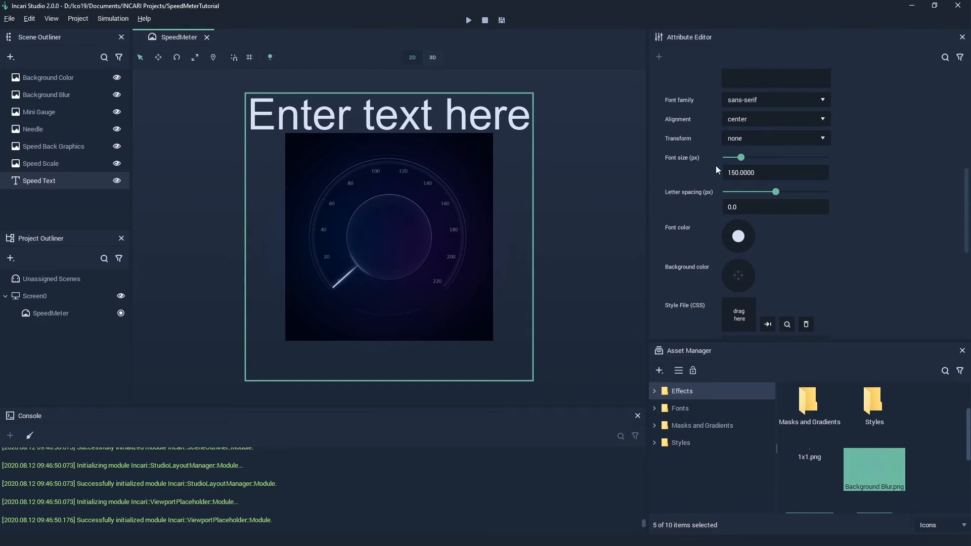
Set the font size of the Speed Text object to 60 px
scroll(775, 170, "up", 3)
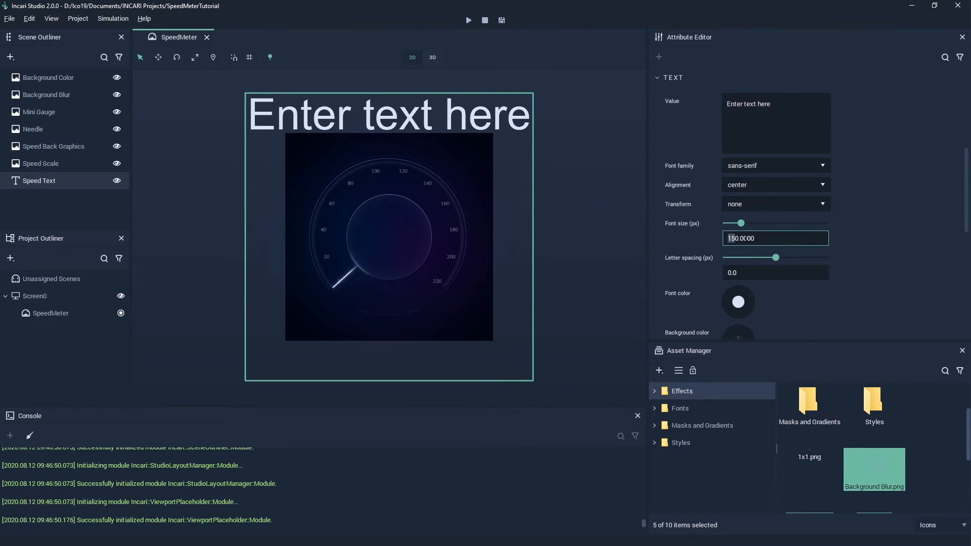
type("60")
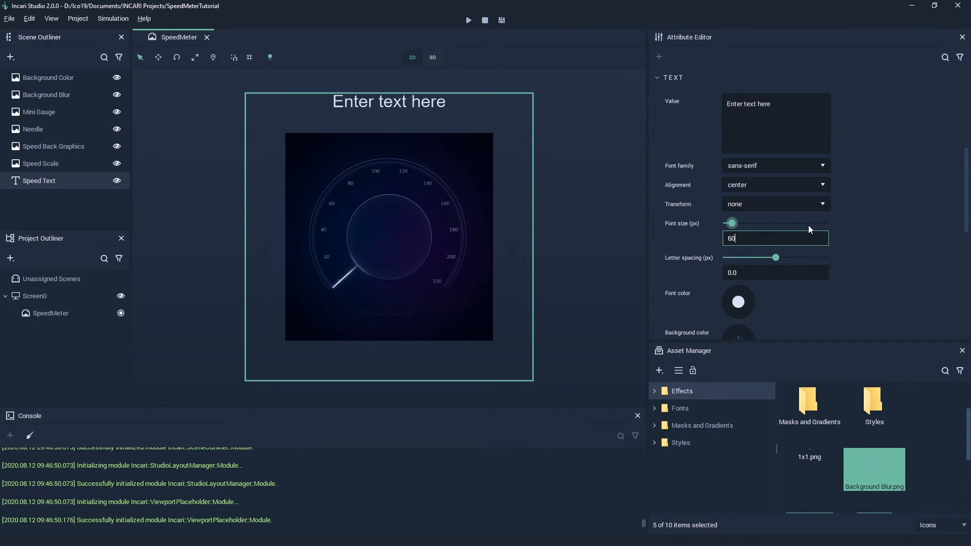
left_click_drag(732, 223, 733, 223)
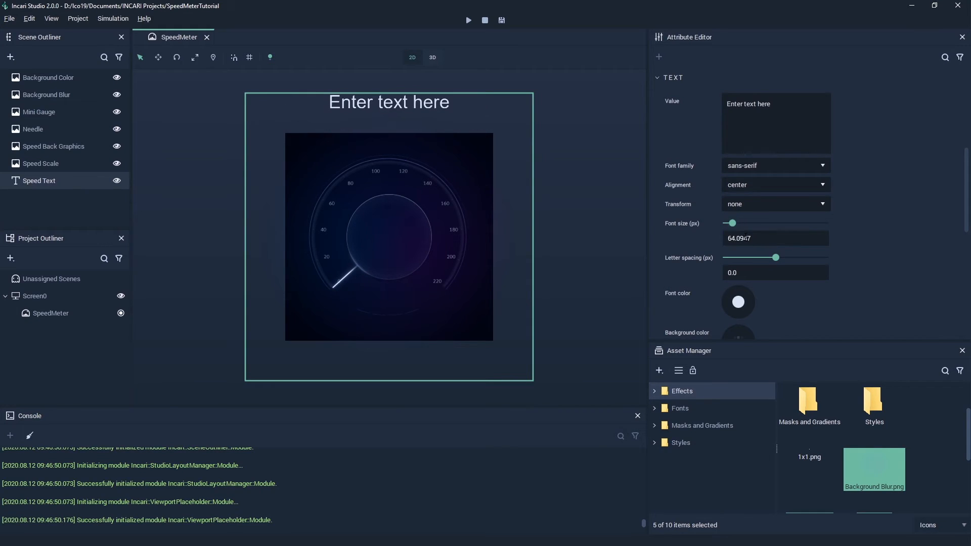
double_click(744, 239)
type("60")
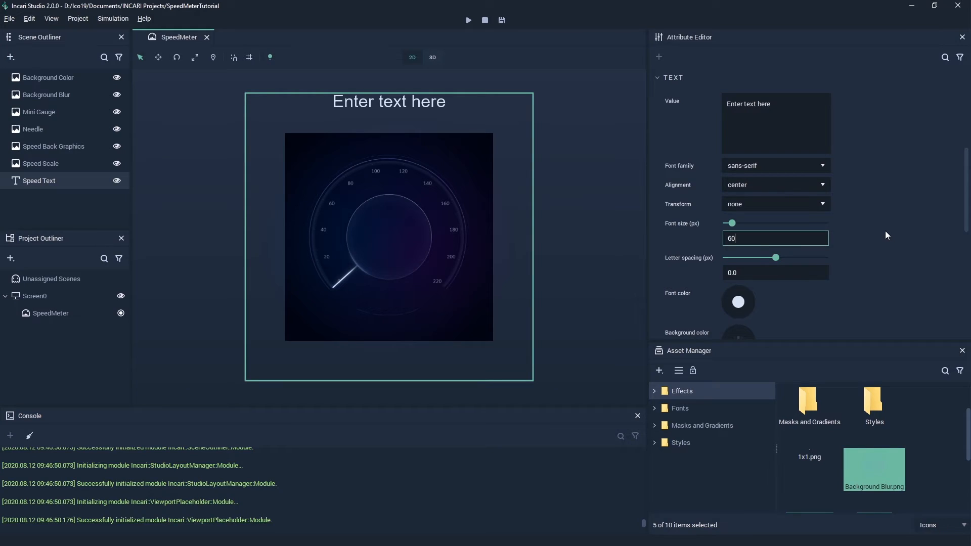
Replace the placeholder value of the Speed Text object with 220
left_click(794, 113)
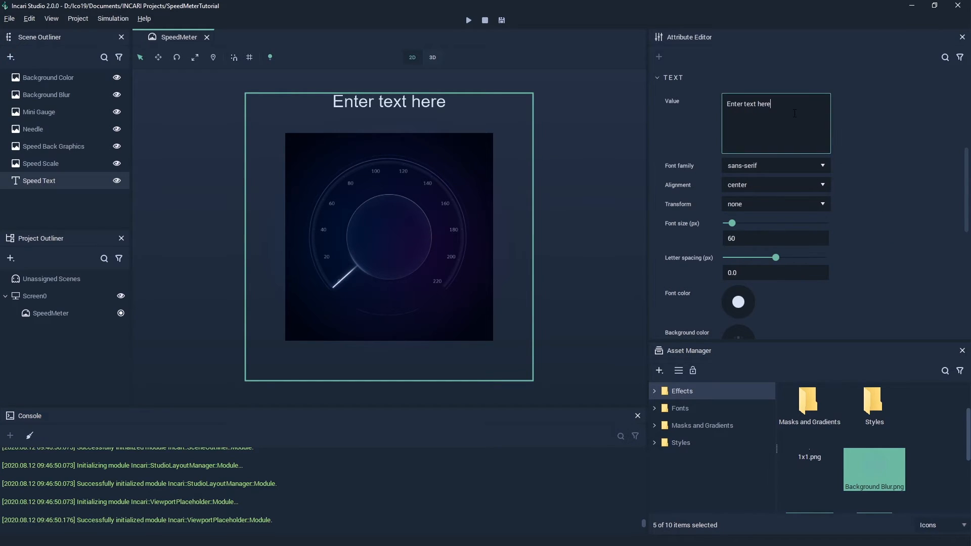
left_click_drag(793, 106, 719, 104)
type("220")
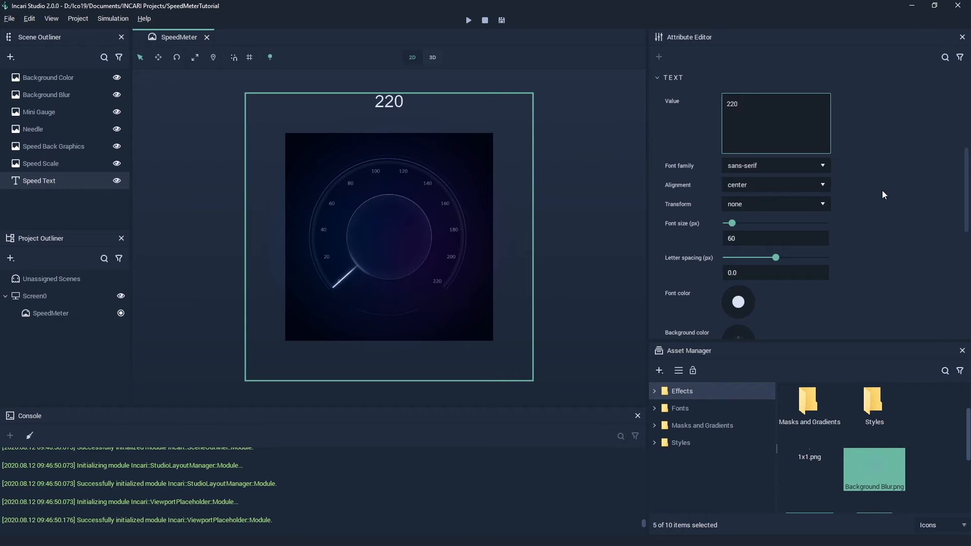
Resize the Speed Text object's box to 112 units in x and 60 units in y
scroll(840, 293, "down", 6)
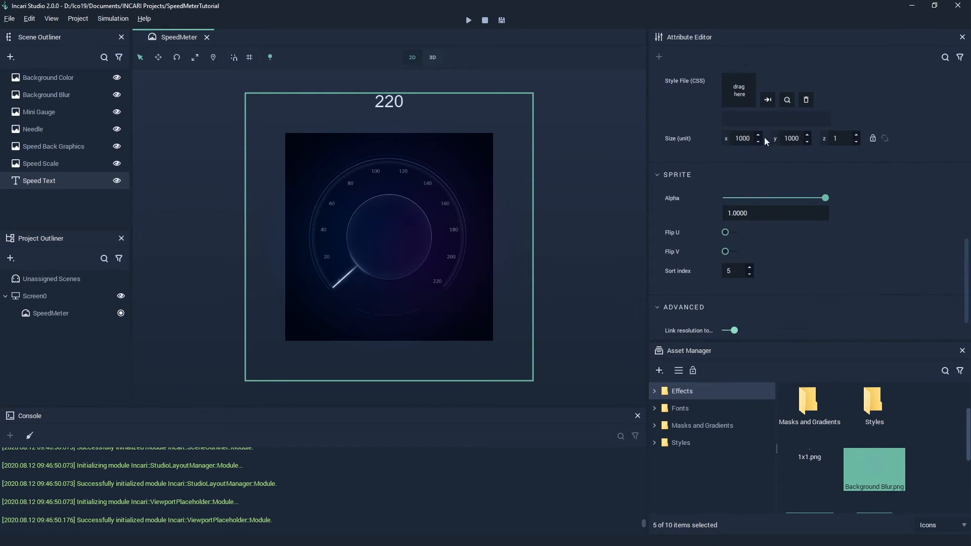
type("112")
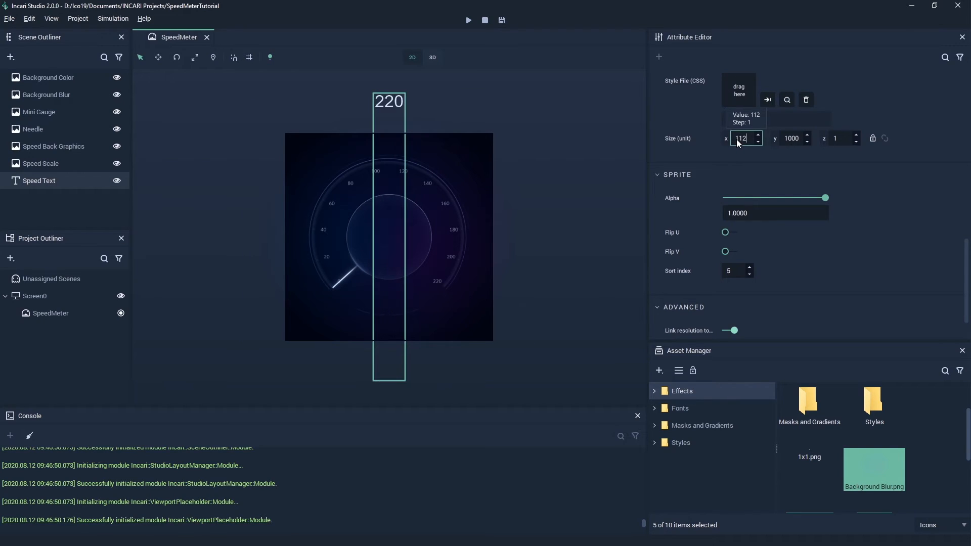
left_click(785, 138)
type("60")
Set the y position of the Speed Text object to -2
scroll(951, 152, "up", 6)
scroll(951, 154, "up", 5)
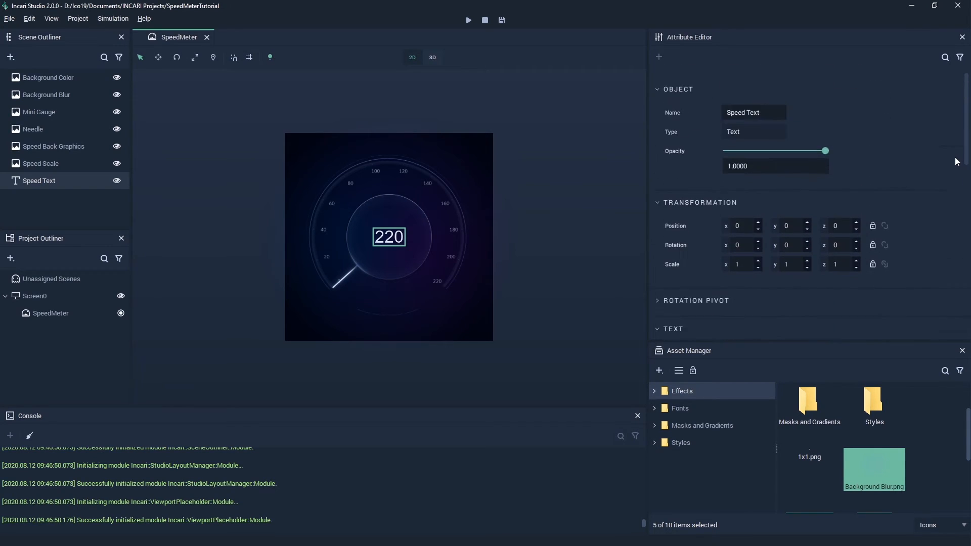
left_click(796, 212)
type("-1")
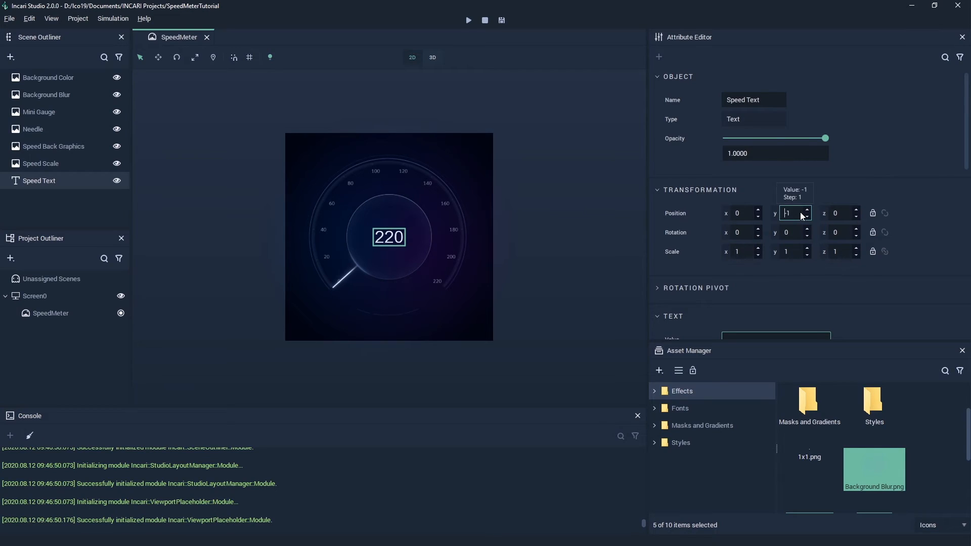
scroll(801, 213, "down", 1)
Change the text value of the Speed Text object to 0
scroll(851, 271, "down", 2)
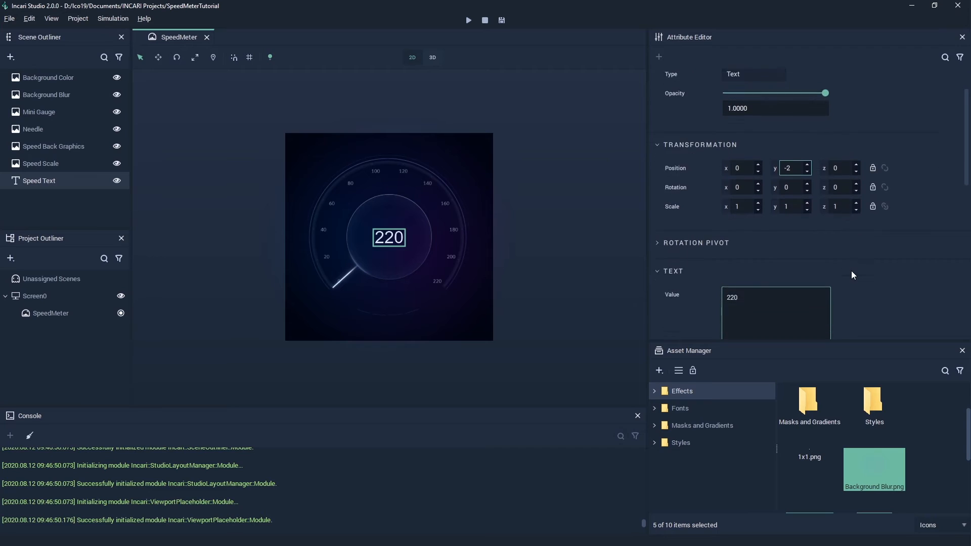
left_click(786, 286)
double_click(786, 282)
type("0")
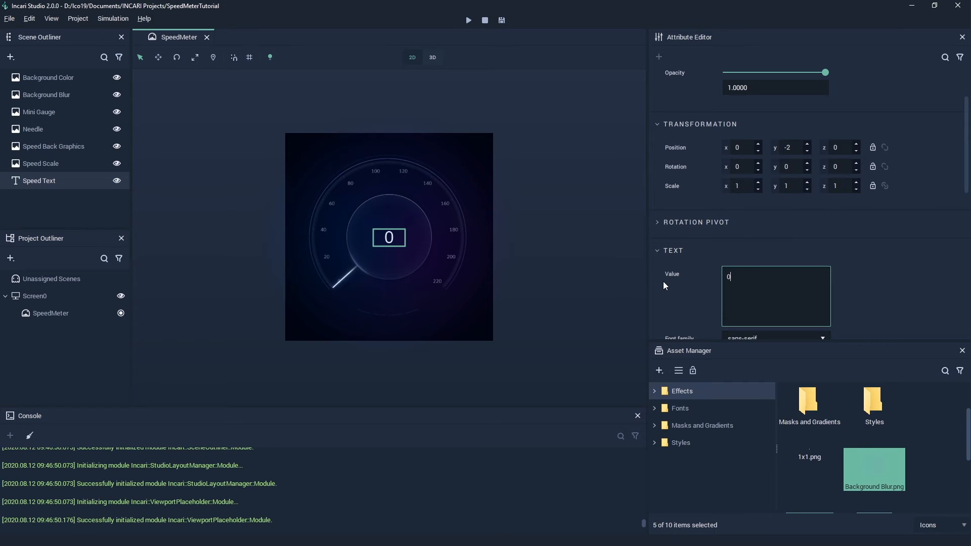
scroll(930, 270, "down", 3)
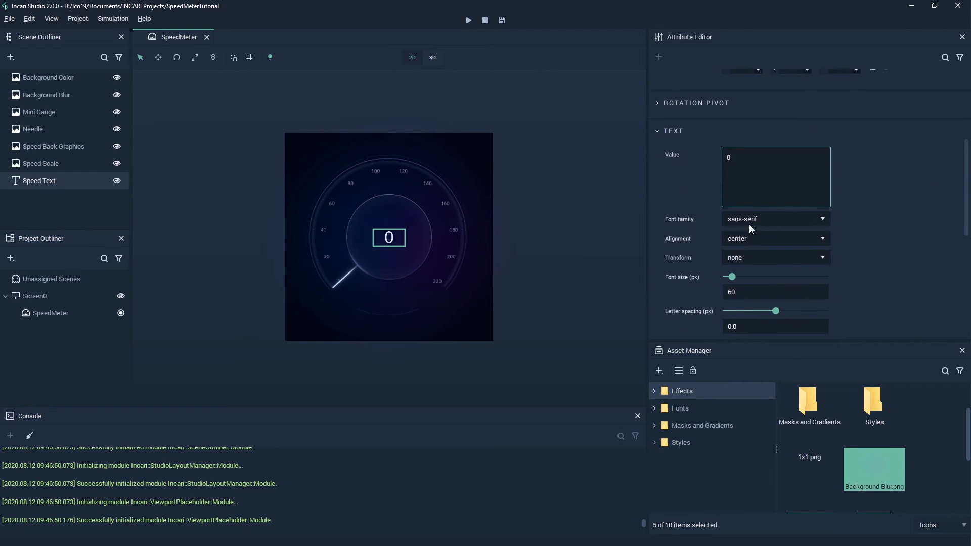
left_click(767, 257)
left_click(766, 245)
left_click(764, 238)
left_click(778, 241)
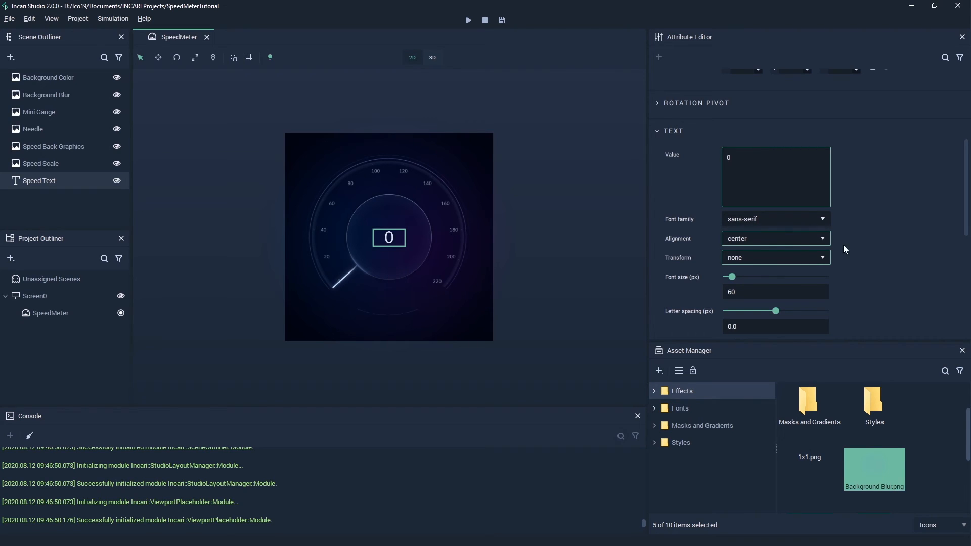
scroll(886, 283, "down", 3)
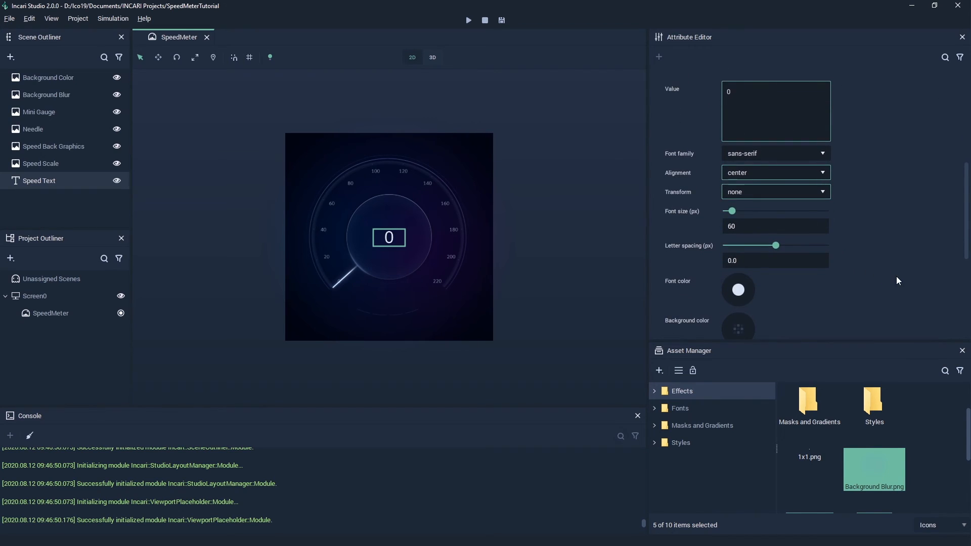